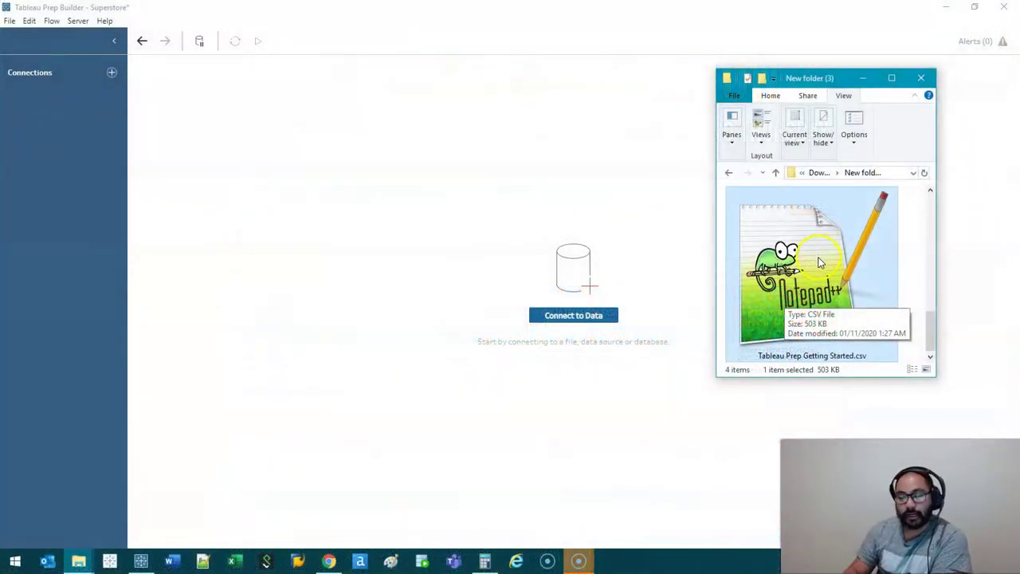
Step: Connect the Getting Started CSV and include only the Product field (1 of 24 fields)
{"action": "left_click_drag", "start_coordinate": [821, 263], "coordinate": [64, 169]}
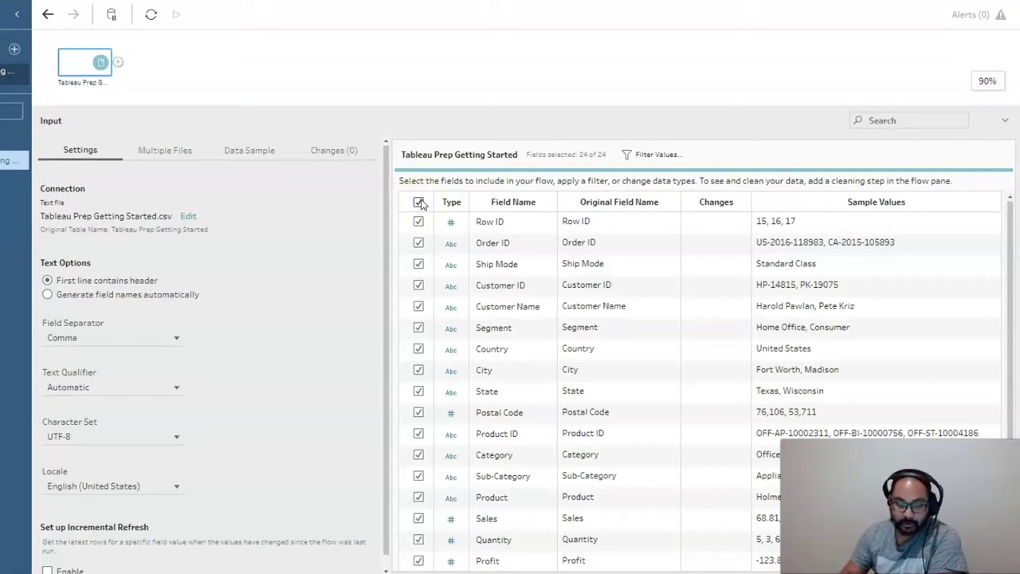
{"action": "left_click", "coordinate": [419, 202]}
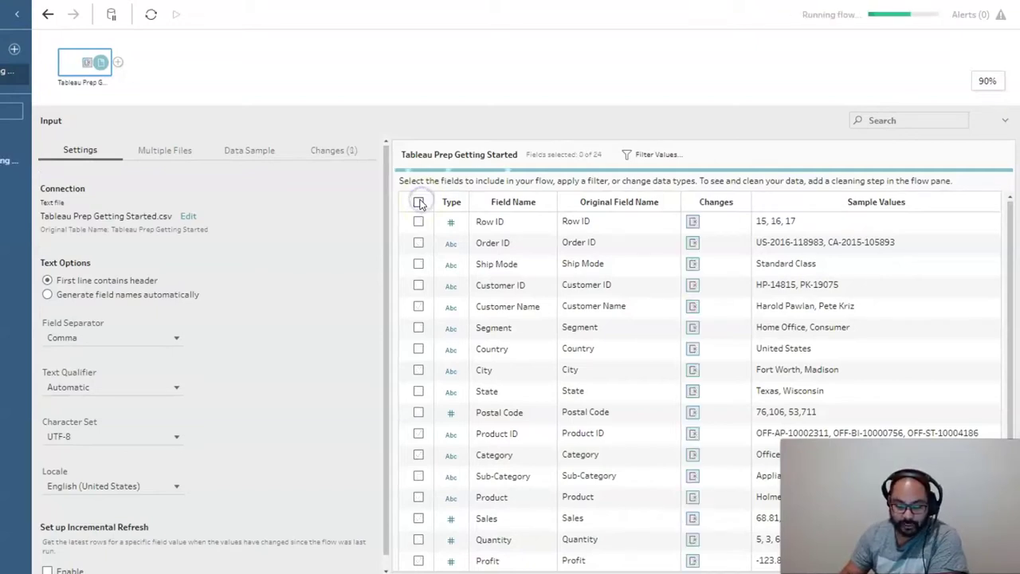
{"action": "left_click", "coordinate": [419, 497]}
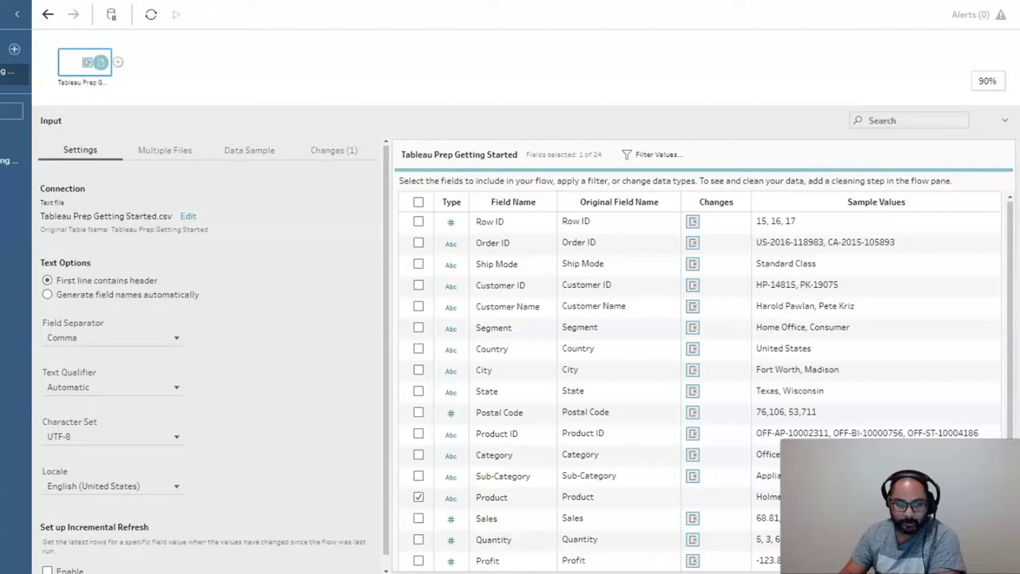
{"action": "left_click", "coordinate": [118, 62]}
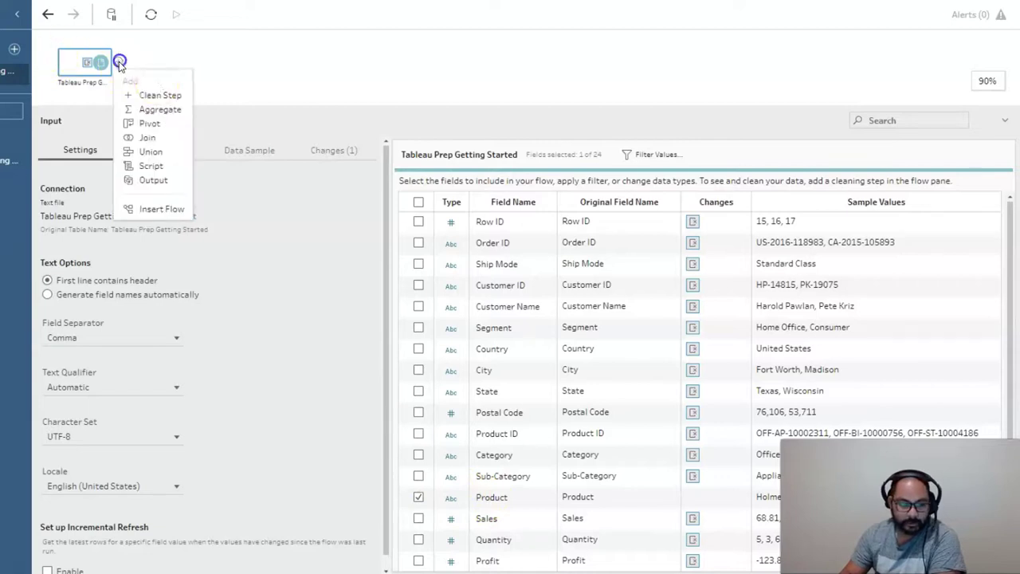
Step: Add a Clean 1 step after the input and widen the Product profile card to show full names
{"action": "left_click", "coordinate": [156, 94]}
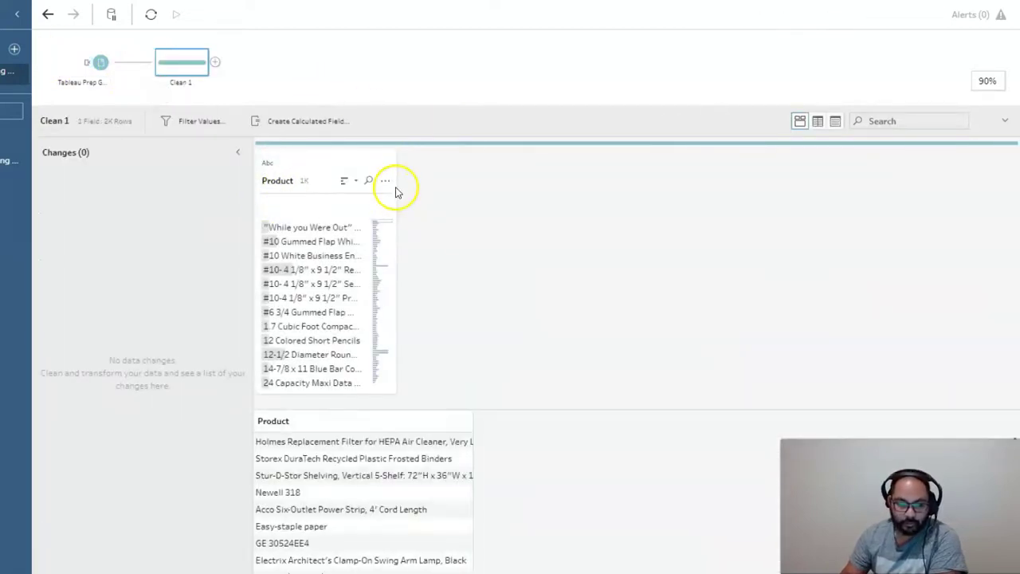
{"action": "left_click_drag", "start_coordinate": [396, 185], "coordinate": [658, 205]}
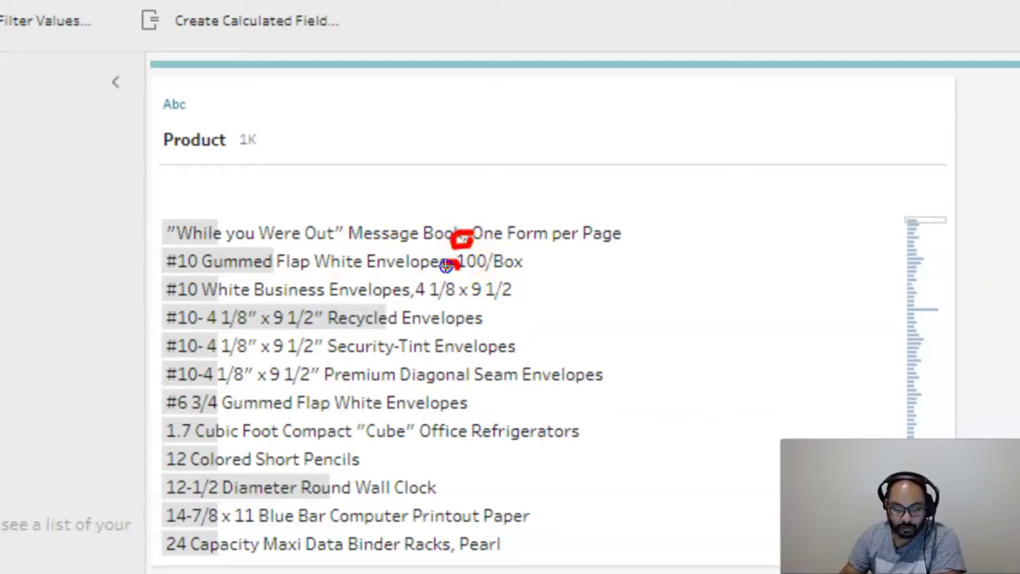
{"action": "left_click_drag", "start_coordinate": [446, 265], "coordinate": [453, 263]}
{"action": "left_click_drag", "start_coordinate": [398, 298], "coordinate": [422, 295]}
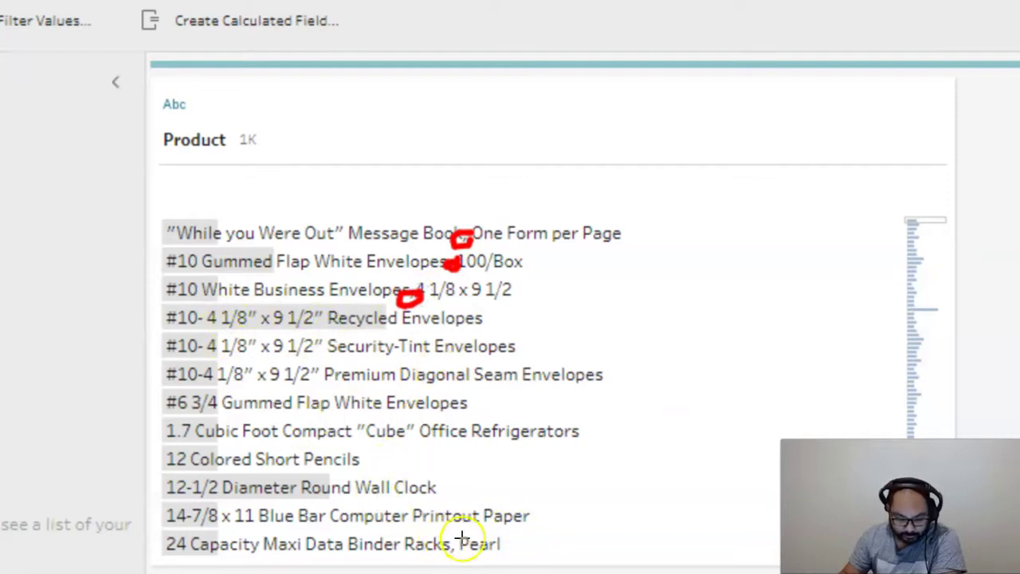
{"action": "mouse_move", "coordinate": [462, 538]}
{"action": "left_mouse_down"}
{"action": "mouse_move", "coordinate": [455, 548]}
{"action": "mouse_move", "coordinate": [476, 522]}
{"action": "left_mouse_up"}
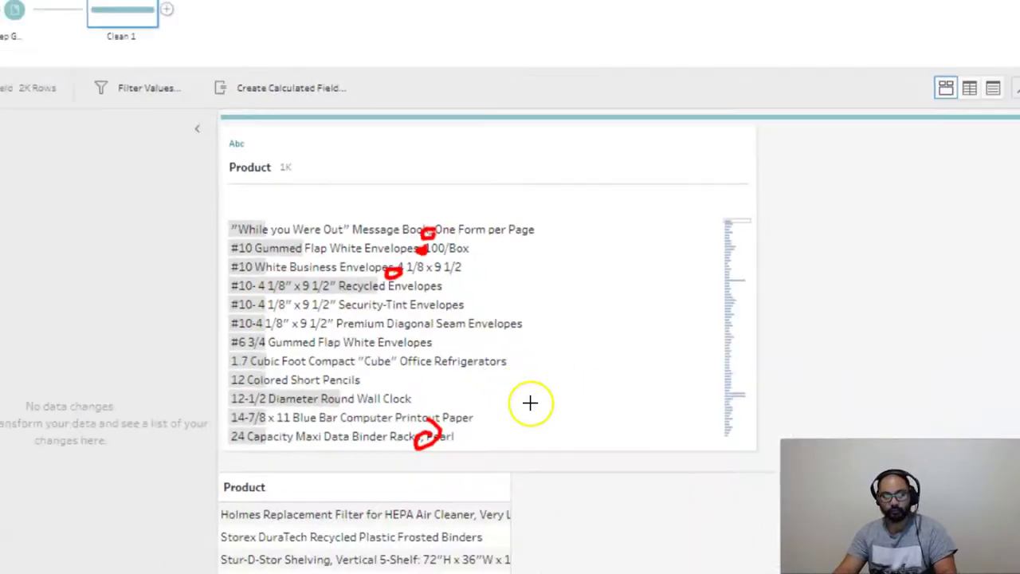
{"action": "key", "text": "Escape"}
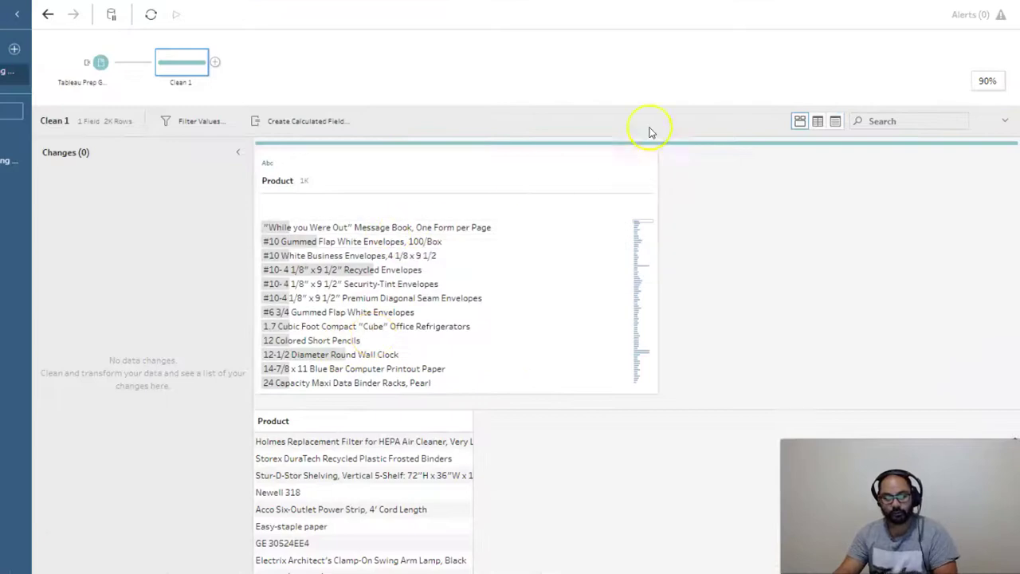
Step: Custom-split Product on a comma separator with Split off set to All, creating Product - Split 1–6
{"action": "right_click", "coordinate": [456, 175]}
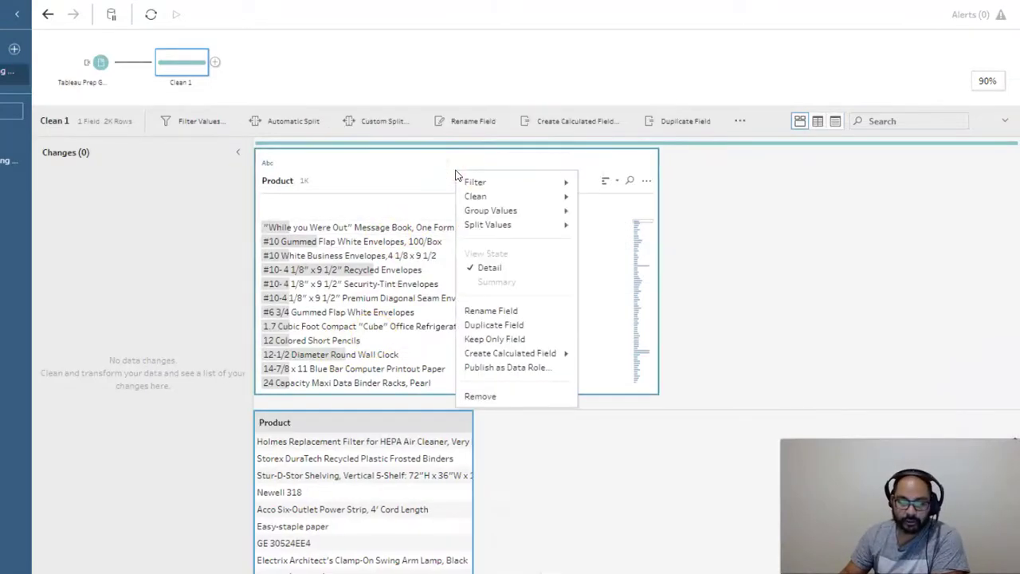
{"action": "left_click", "coordinate": [526, 225]}
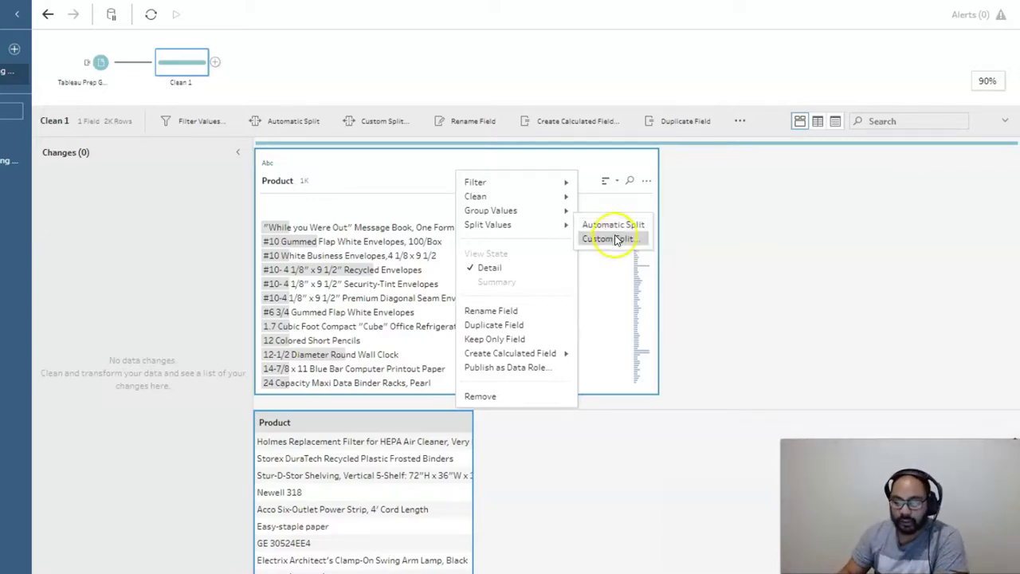
{"action": "left_click", "coordinate": [612, 239]}
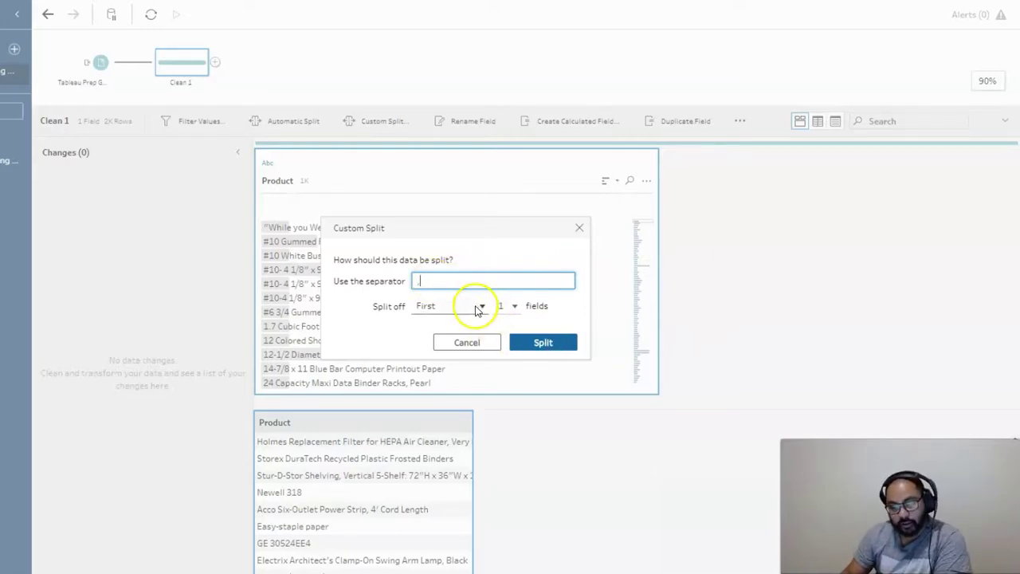
{"action": "left_click", "coordinate": [479, 307]}
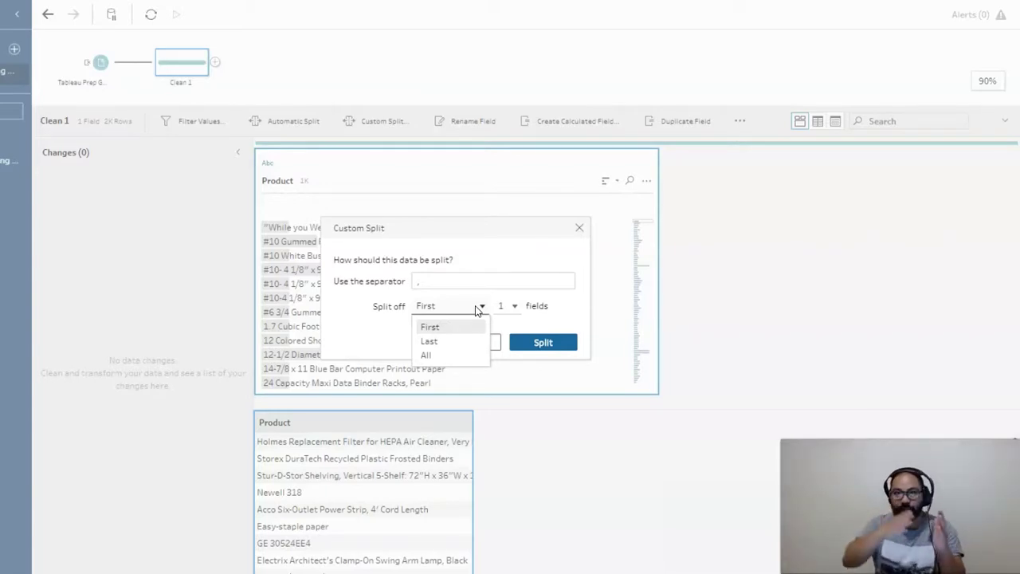
{"action": "left_click", "coordinate": [477, 307]}
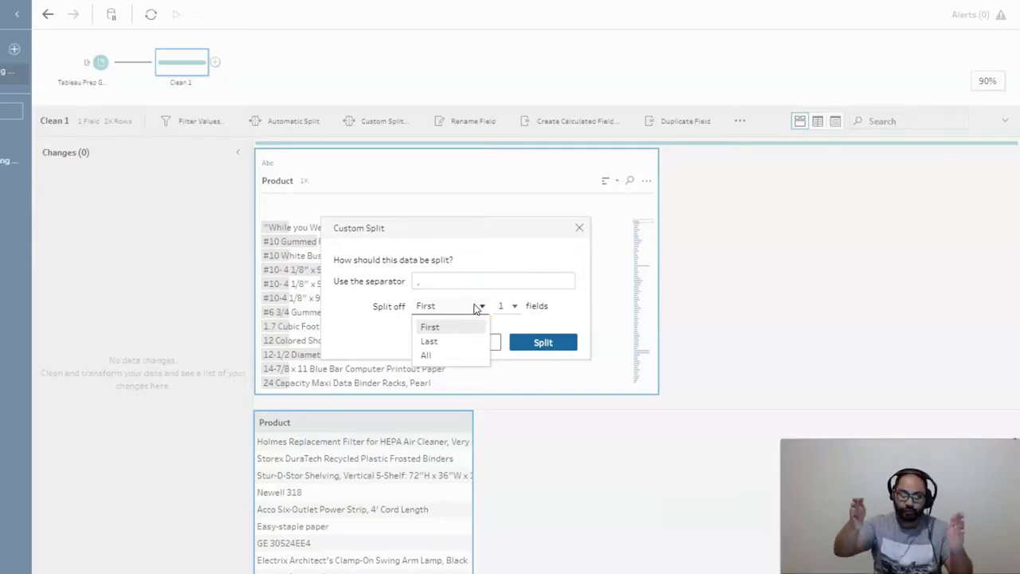
{"action": "left_click", "coordinate": [515, 311]}
{"action": "left_click", "coordinate": [482, 307]}
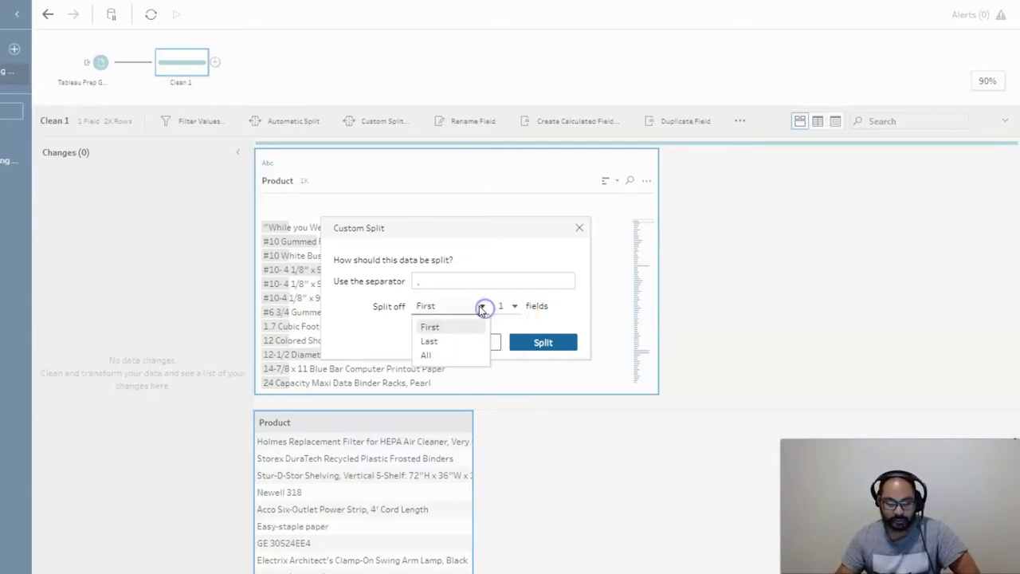
{"action": "left_click", "coordinate": [447, 357]}
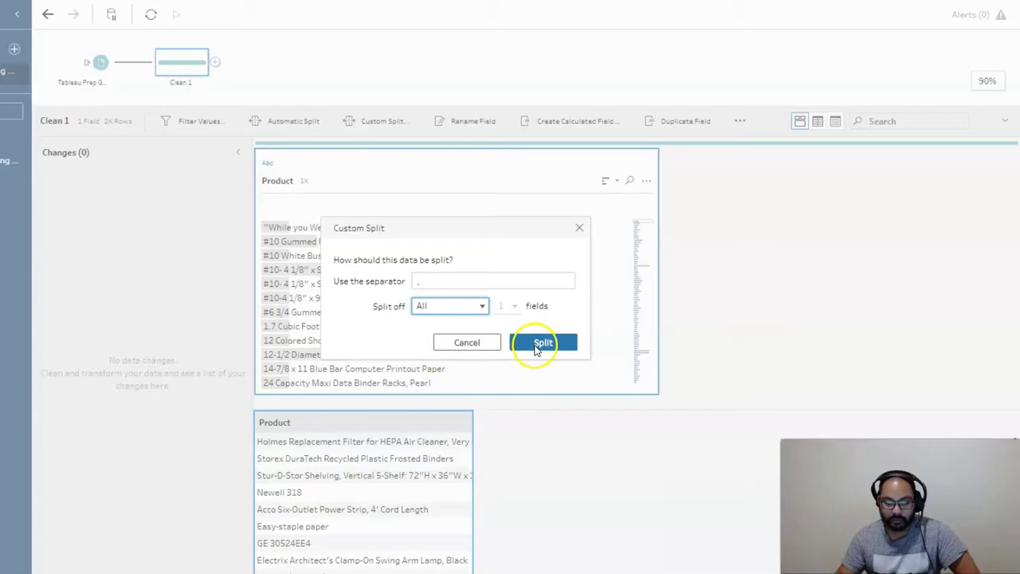
{"action": "left_click", "coordinate": [538, 343]}
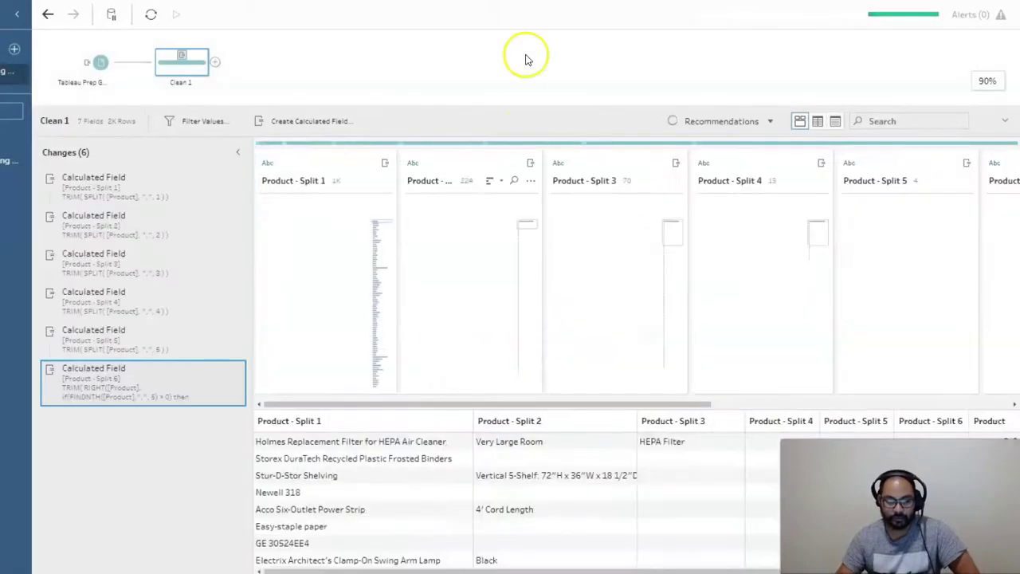
{"action": "left_click_drag", "start_coordinate": [343, 404], "coordinate": [642, 406]}
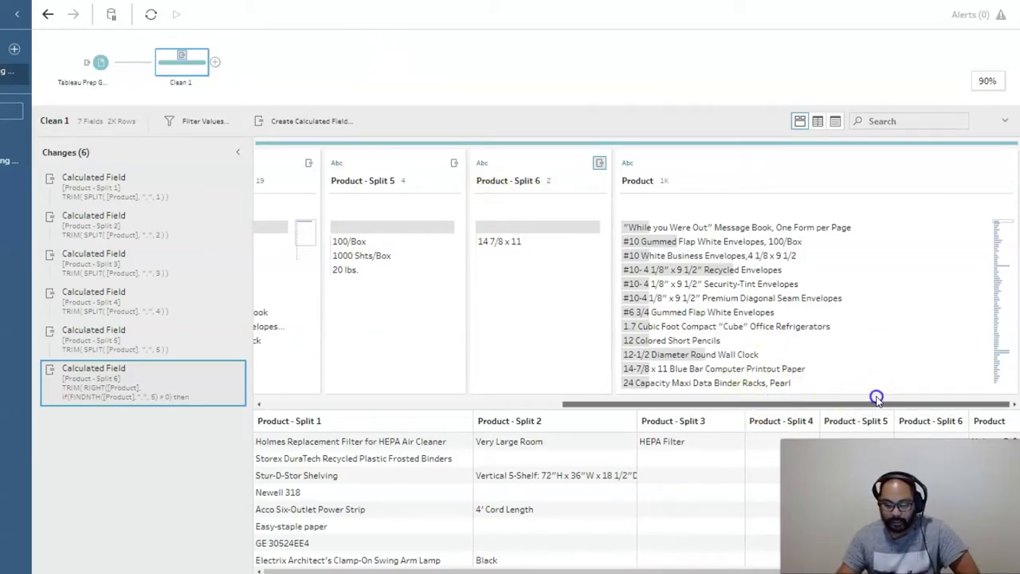
{"action": "left_click_drag", "start_coordinate": [877, 398], "coordinate": [571, 407]}
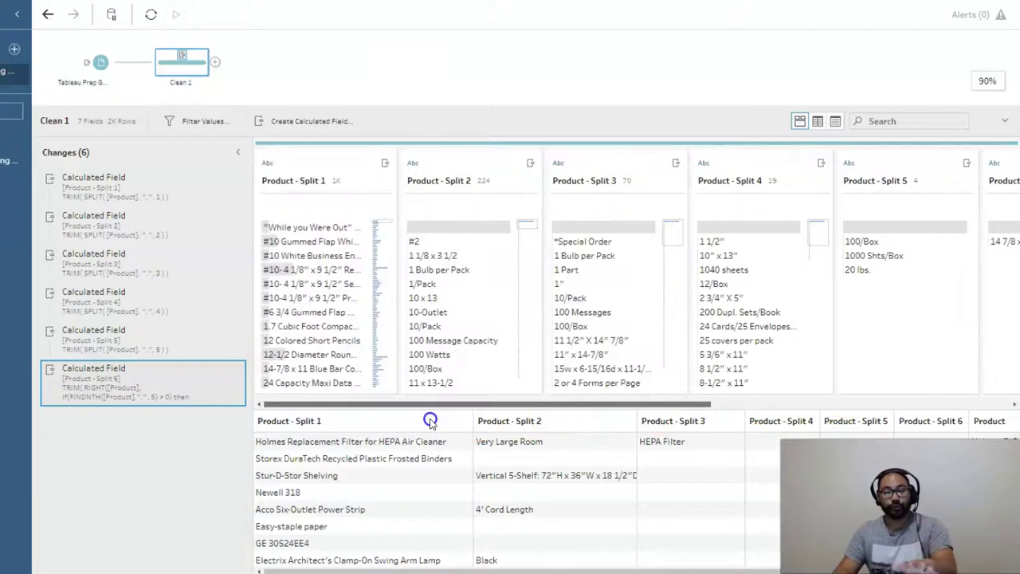
{"action": "left_click_drag", "start_coordinate": [443, 423], "coordinate": [708, 410]}
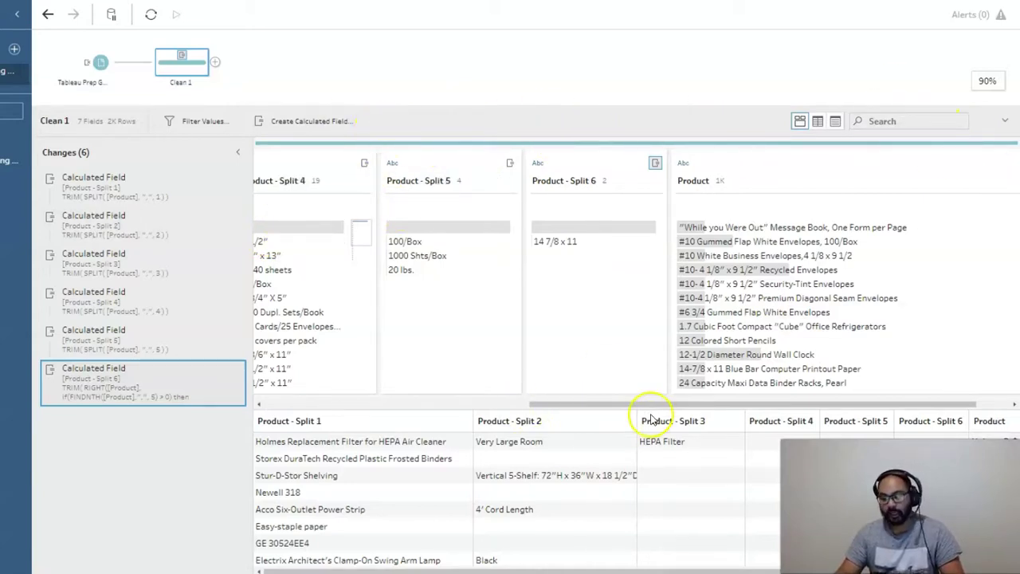
{"action": "left_click_drag", "start_coordinate": [653, 404], "coordinate": [688, 404]}
Step: Move the original Product field ahead of the split columns and remove it from Clean 1
{"action": "left_click", "coordinate": [793, 168]}
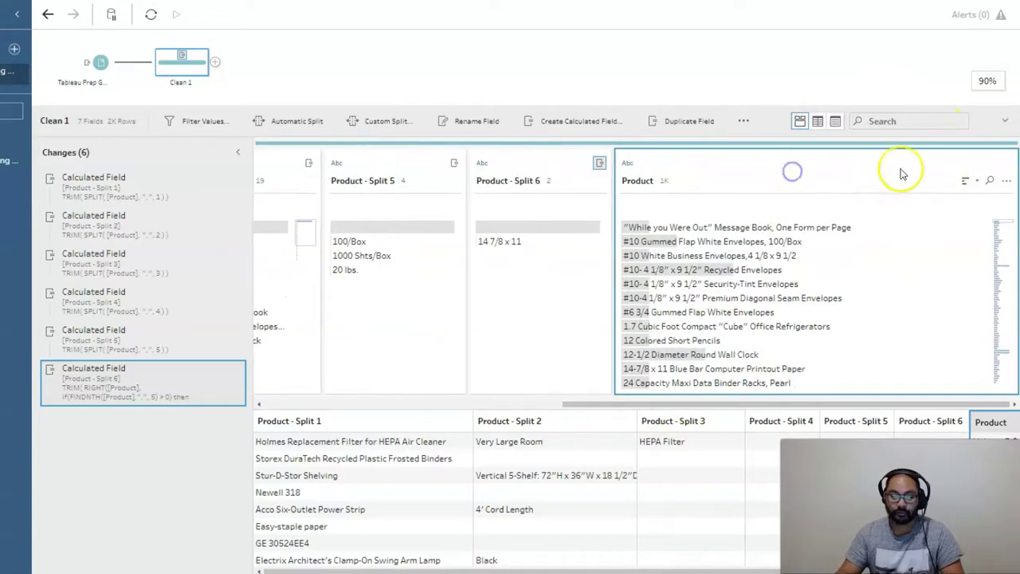
{"action": "left_click_drag", "start_coordinate": [841, 170], "coordinate": [258, 196]}
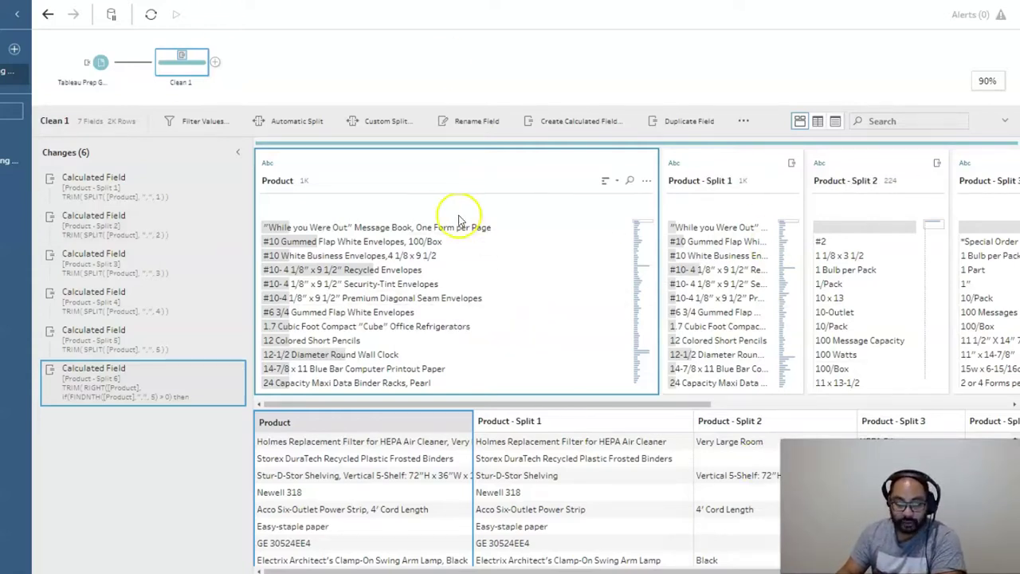
{"action": "right_click", "coordinate": [460, 161]}
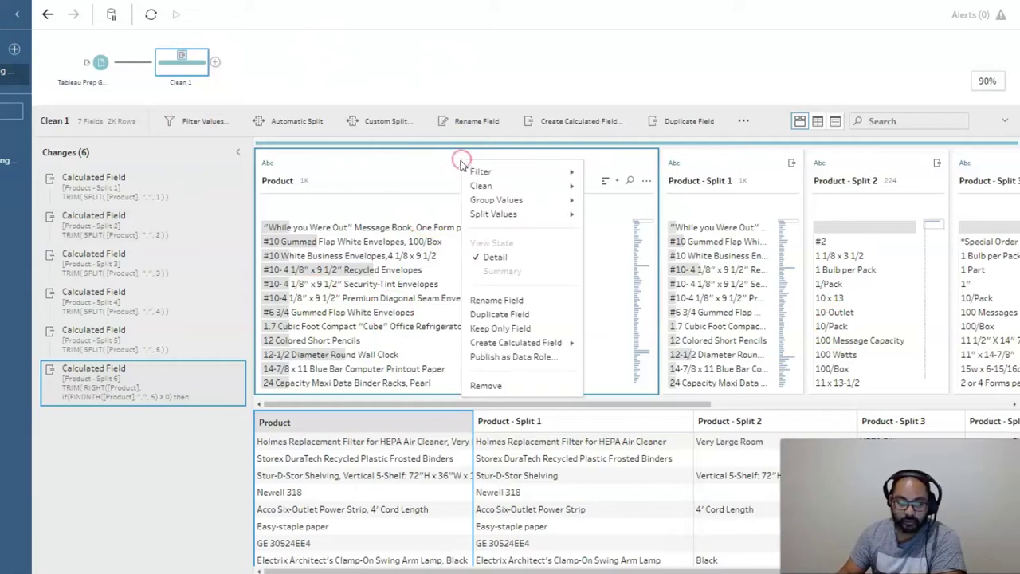
{"action": "left_click", "coordinate": [500, 386]}
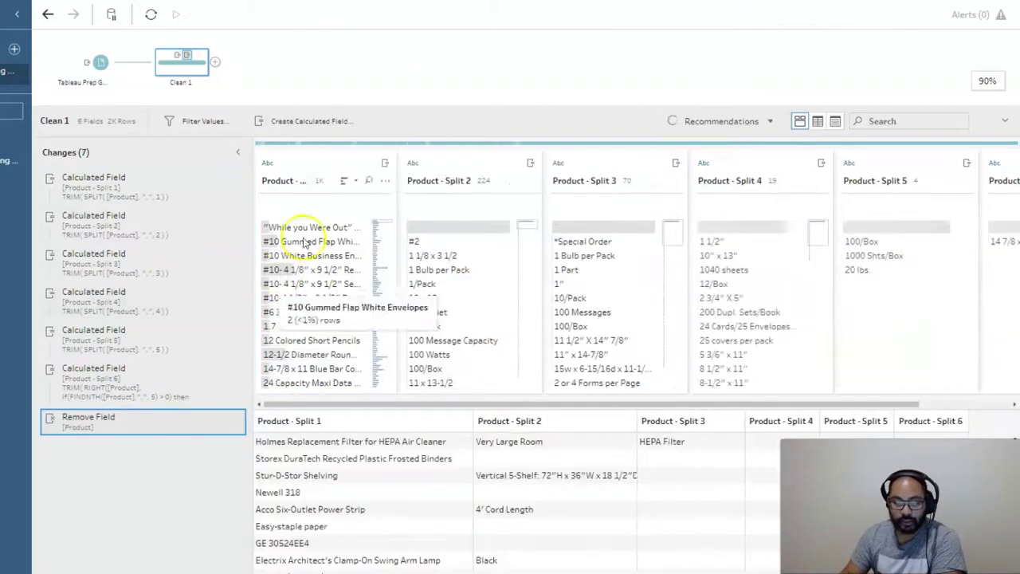
{"action": "left_click_drag", "start_coordinate": [619, 404], "coordinate": [332, 408]}
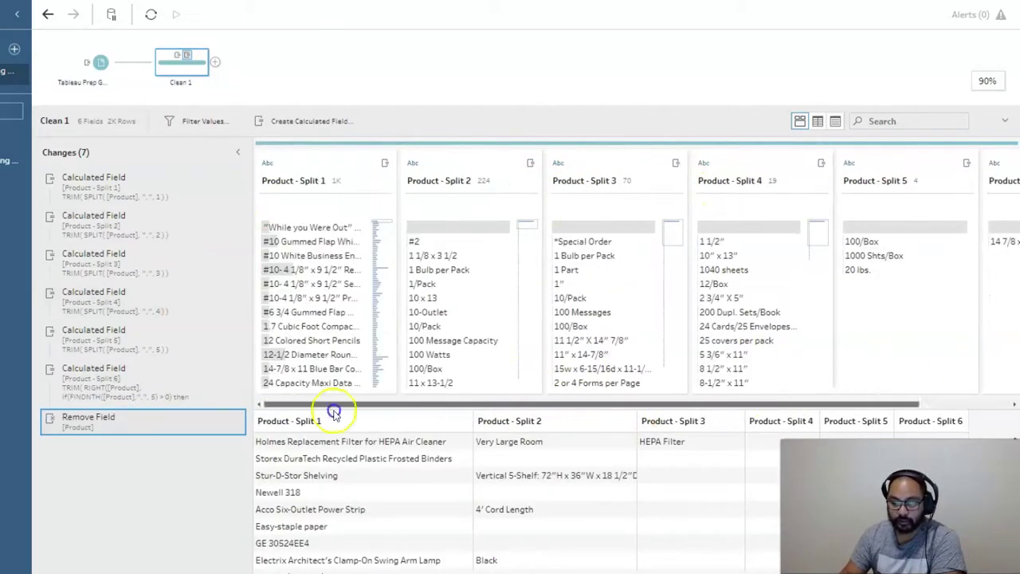
{"action": "left_click", "coordinate": [216, 63]}
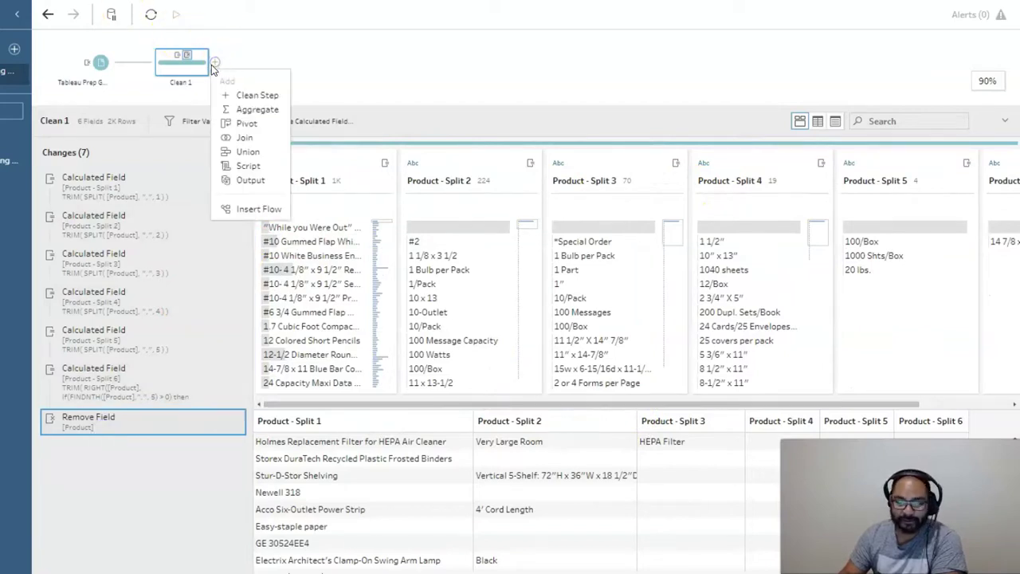
Step: Add a Pivot step and pivot Product - Split 1 through 6 from columns to rows
{"action": "left_click", "coordinate": [247, 125]}
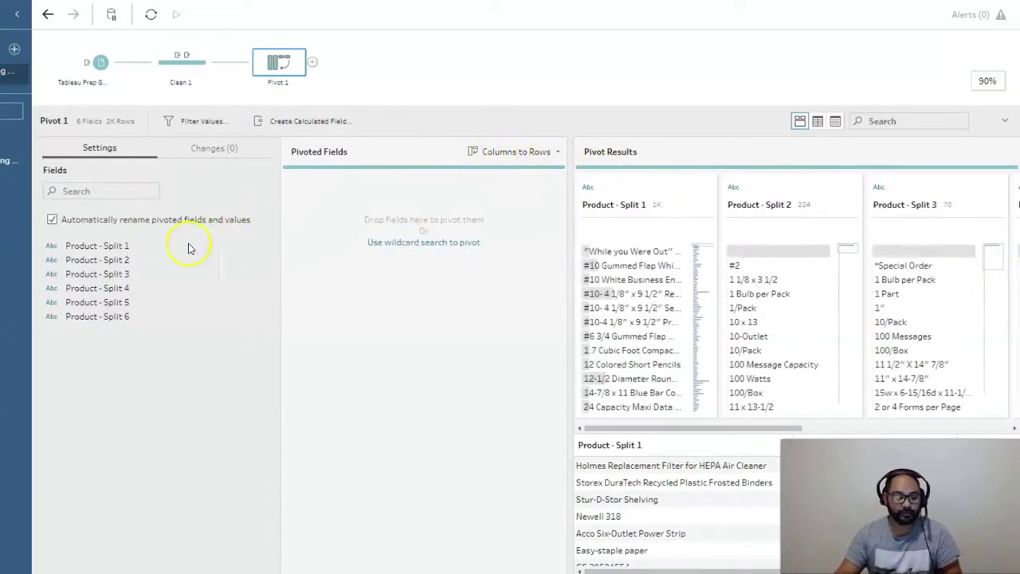
{"action": "left_click", "coordinate": [126, 250]}
{"action": "left_click", "coordinate": [125, 318], "text": "shift"}
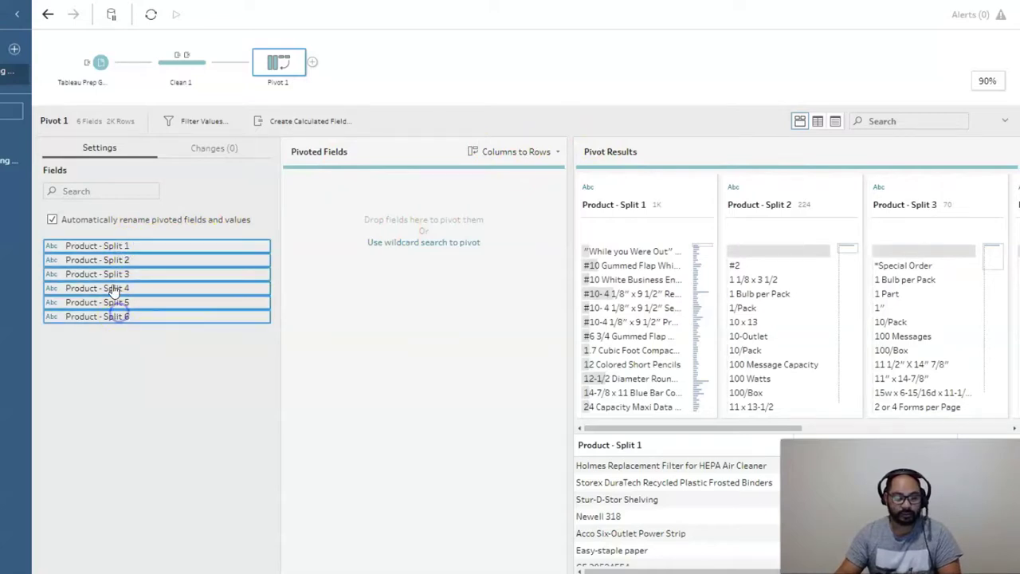
{"action": "left_click_drag", "start_coordinate": [94, 273], "coordinate": [402, 235]}
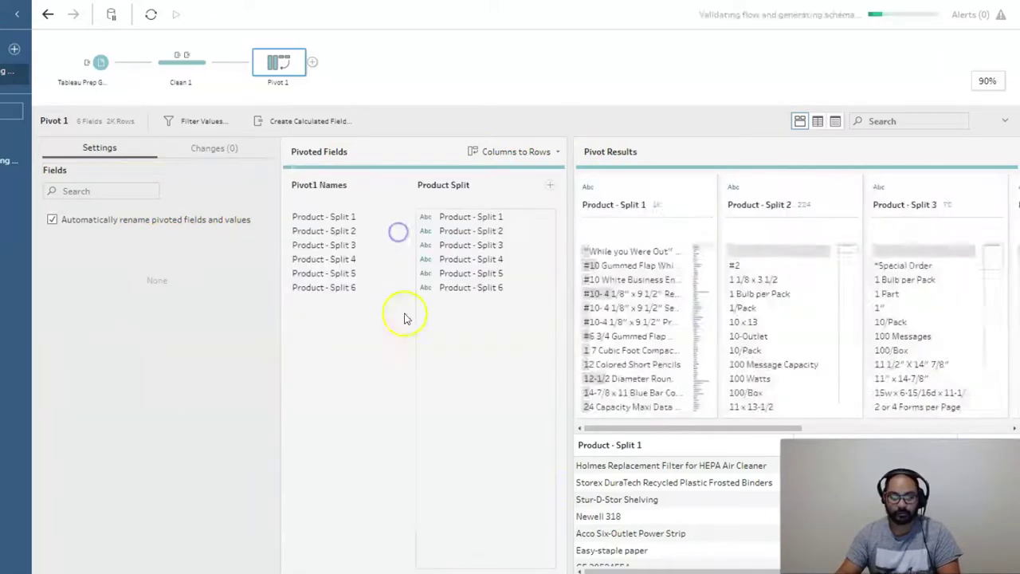
Step: Add a Clean 2 step after Pivot 1 and remove the Pivot1 Names field
{"action": "left_click", "coordinate": [314, 63]}
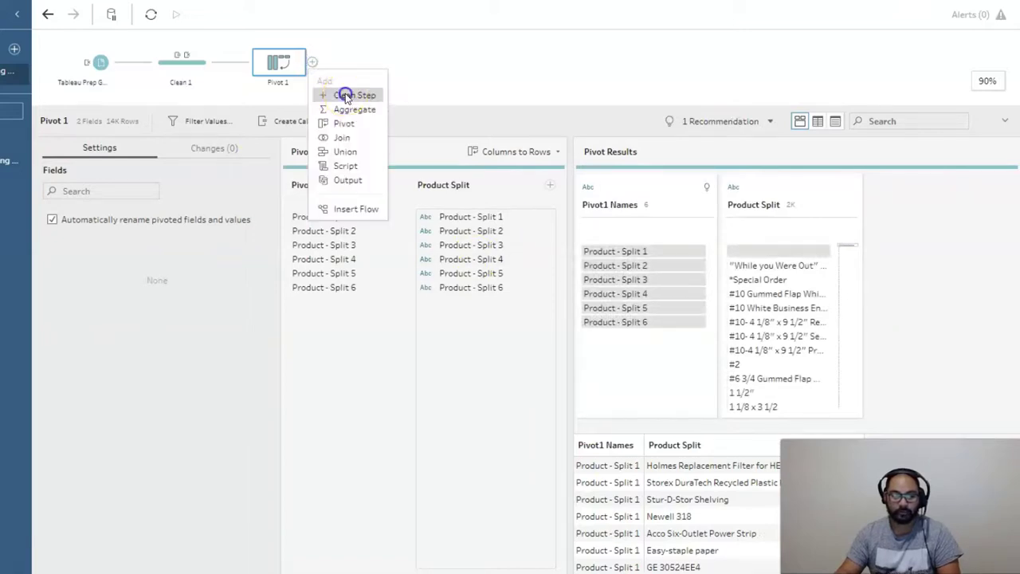
{"action": "left_click", "coordinate": [345, 93]}
{"action": "right_click", "coordinate": [311, 167]}
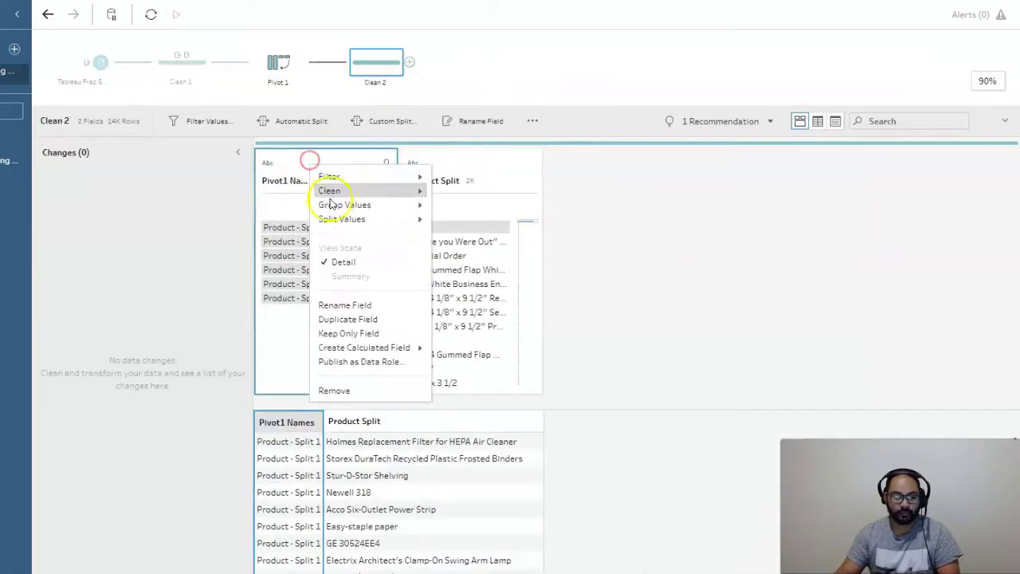
{"action": "left_click", "coordinate": [338, 390]}
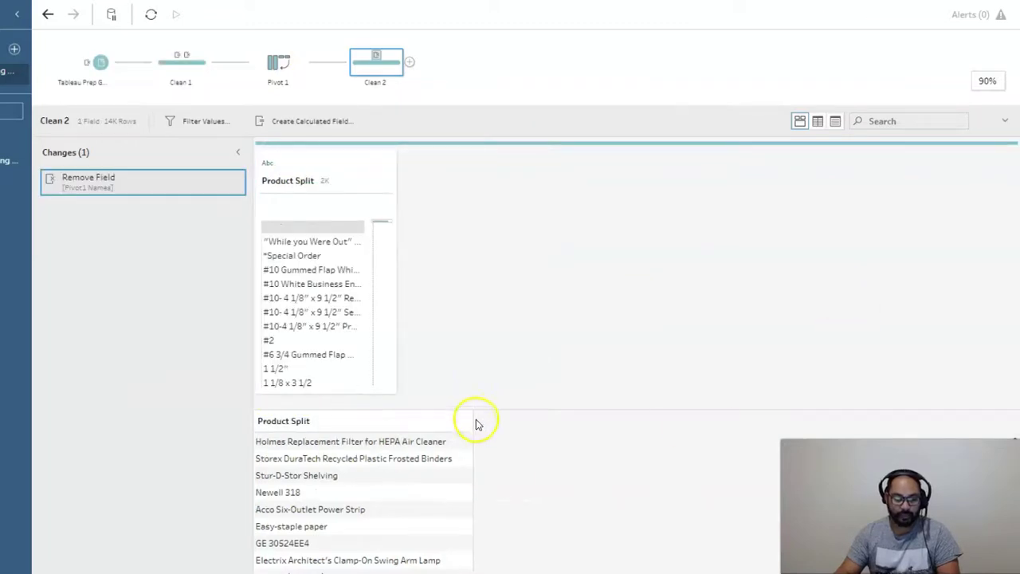
Step: Enlarge the data grid and widen the Product Split column to show full product names
{"action": "left_click_drag", "start_coordinate": [515, 105], "coordinate": [520, 27]}
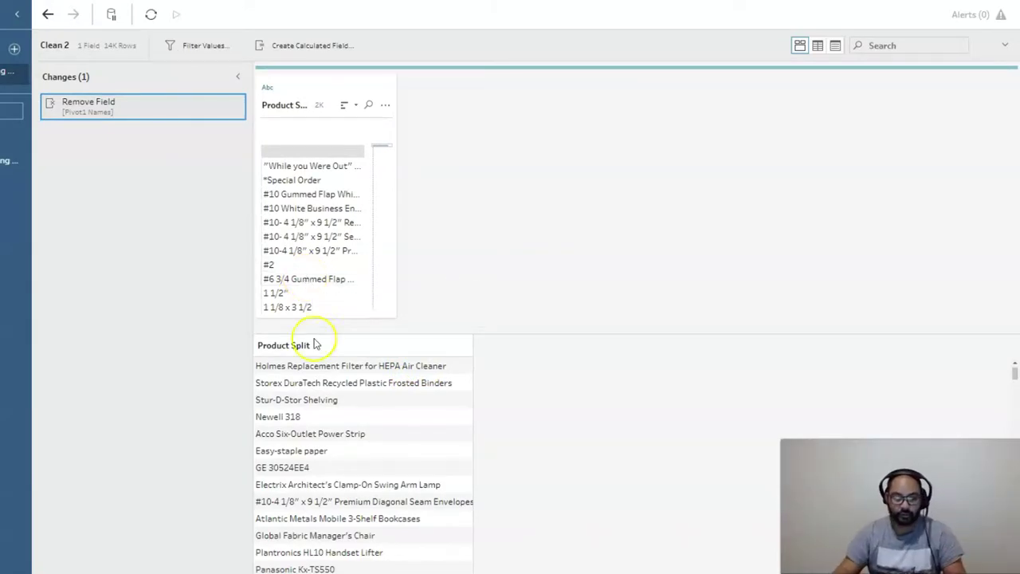
{"action": "scroll", "coordinate": [375, 399], "scroll_direction": "down", "scroll_amount": 5}
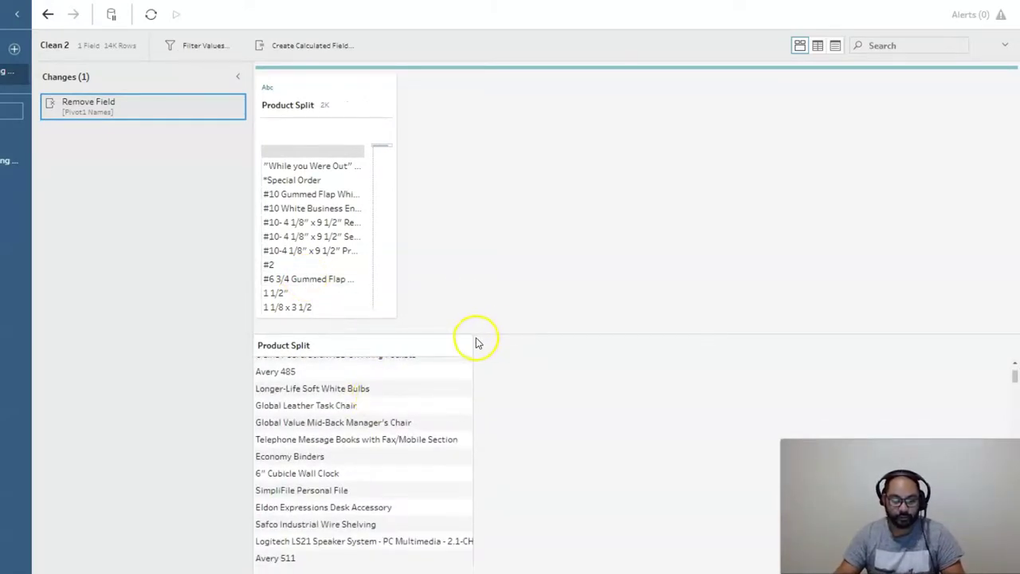
{"action": "left_click_drag", "start_coordinate": [473, 344], "coordinate": [605, 346]}
{"action": "scroll", "coordinate": [464, 443], "scroll_direction": "down", "scroll_amount": 5}
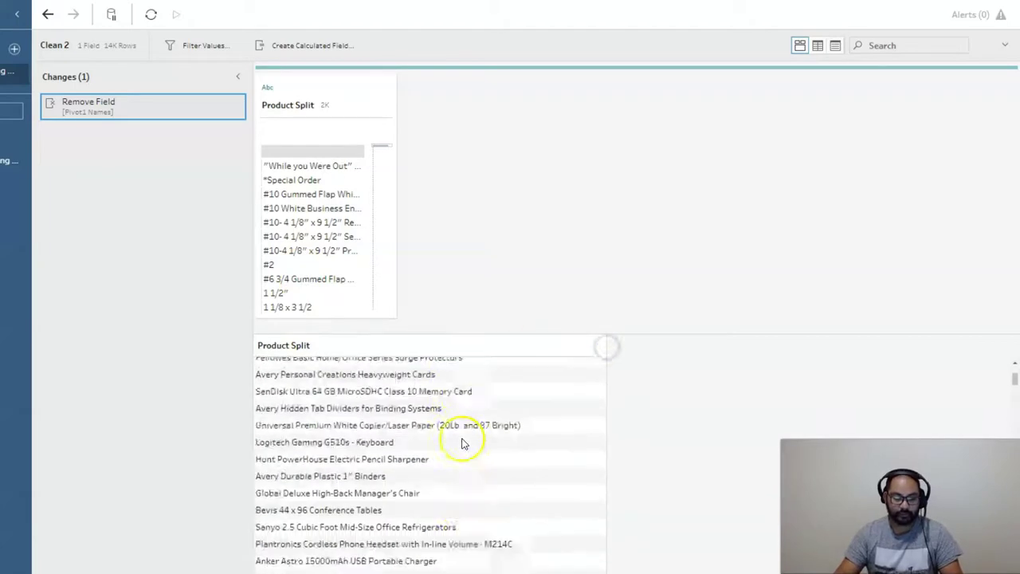
{"action": "scroll", "coordinate": [465, 443], "scroll_direction": "down", "scroll_amount": 10}
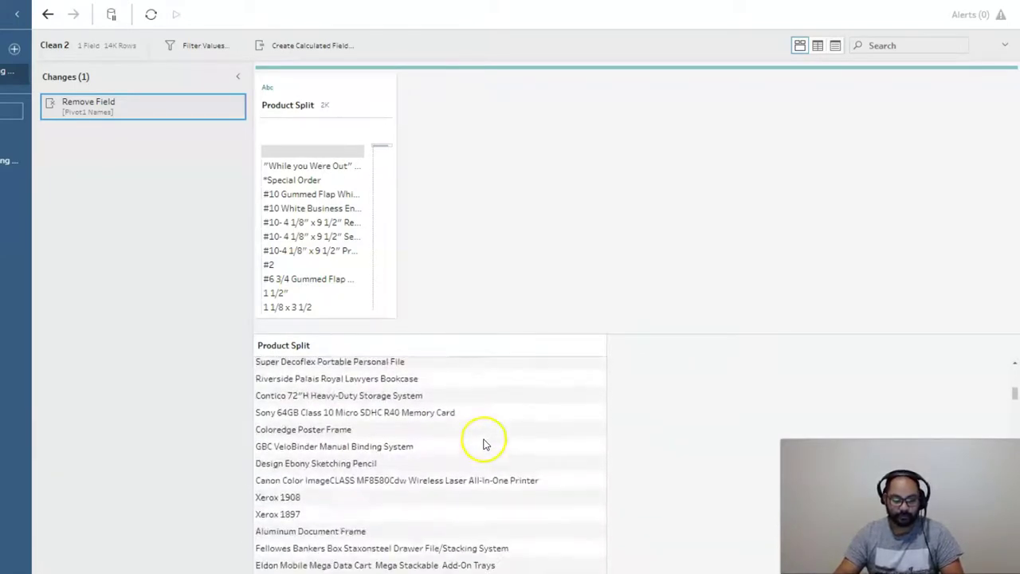
{"action": "scroll", "coordinate": [484, 443], "scroll_direction": "down", "scroll_amount": 5}
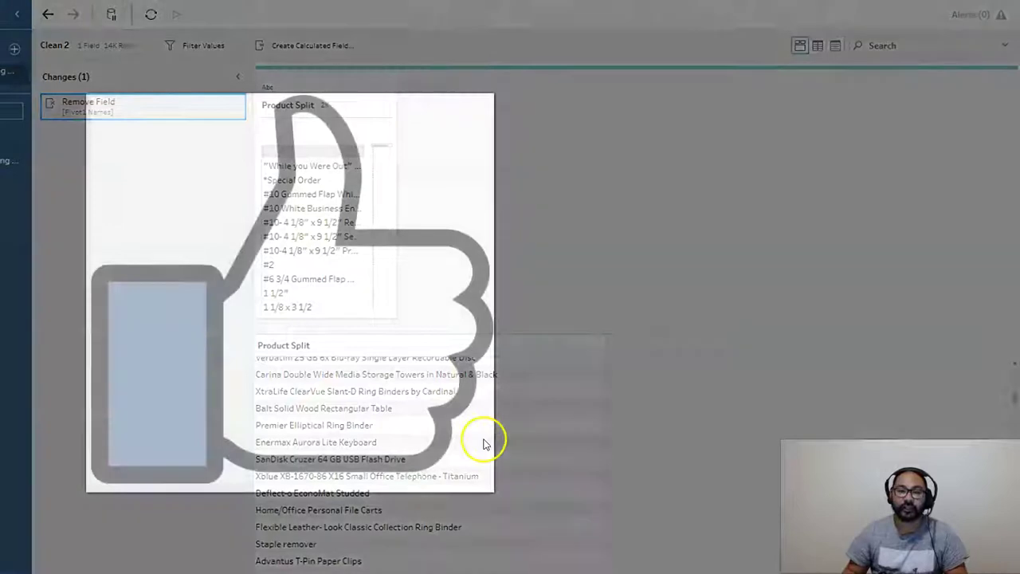